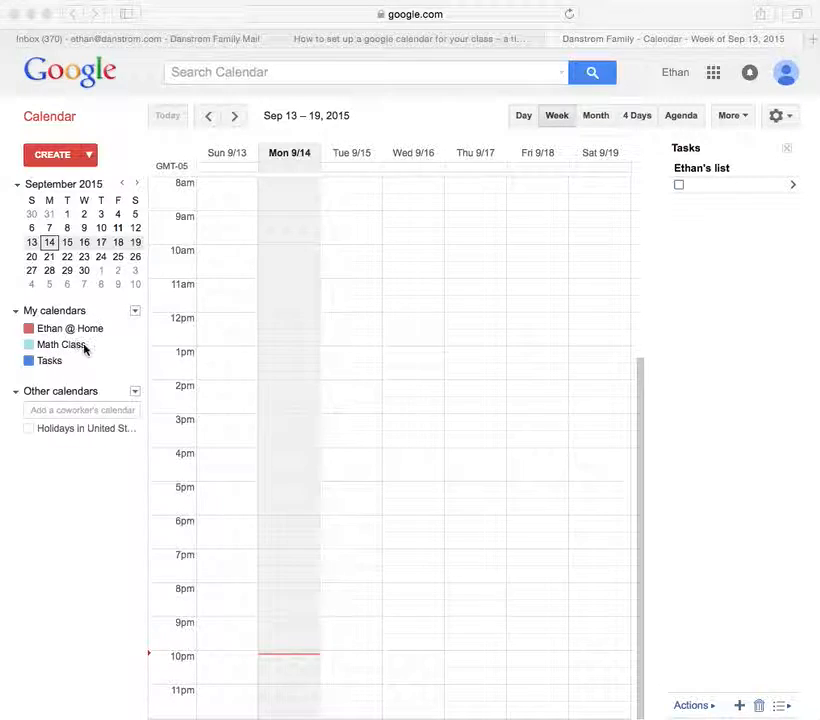
Create an event on the Math Class calendar titled "Chapter 4 Math Test on fractions"
left_click(136, 345)
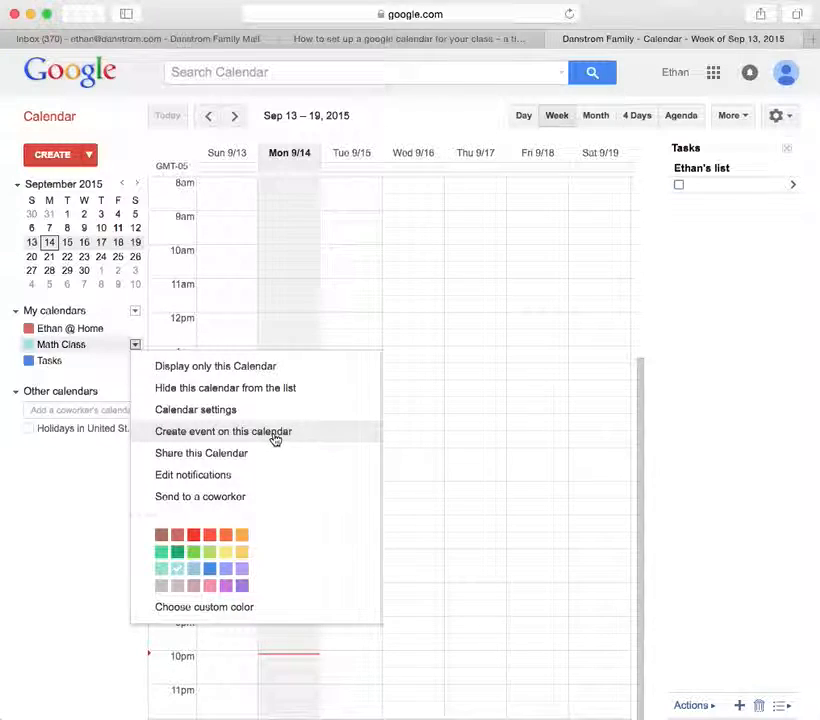
left_click(274, 437)
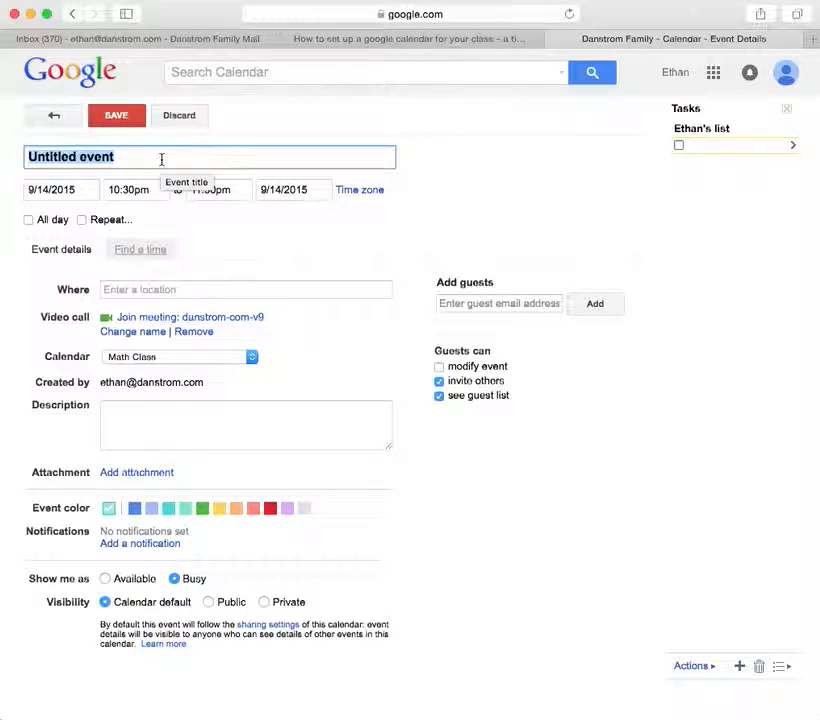
type("Chapter 4 Math test")
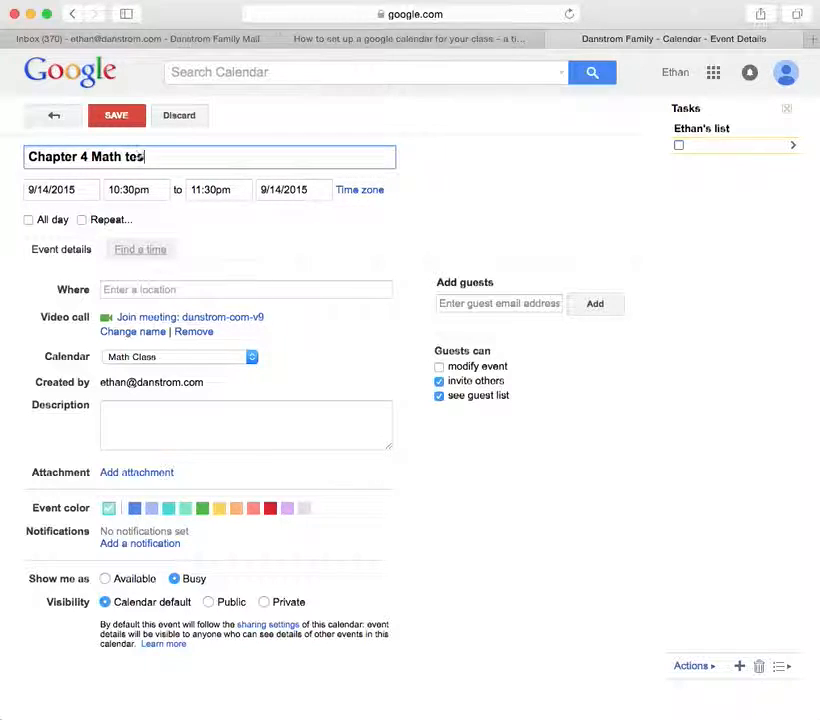
key("BackSpace")
key("BackSpace")
key("BackSpace")
key("BackSpace")
type("Test on fractions")
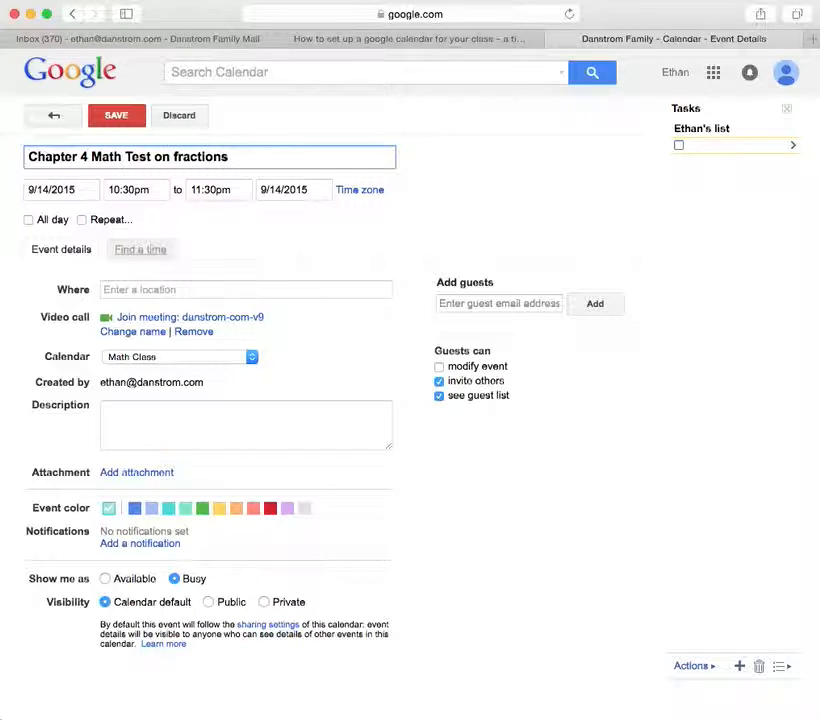
left_click(543, 170)
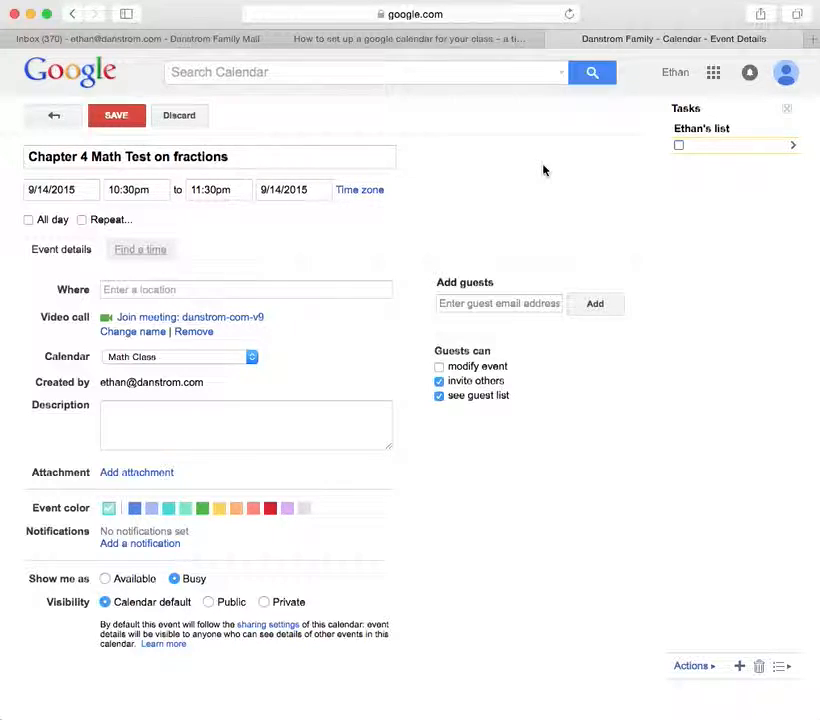
Make the event all-day and set its date to 9/21/2015
left_click(28, 221)
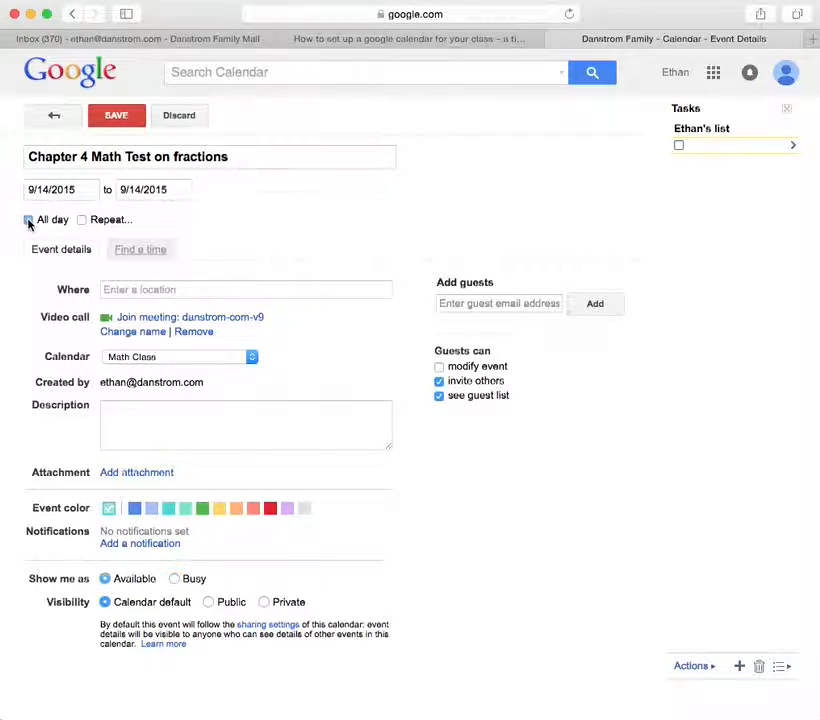
left_click(86, 189)
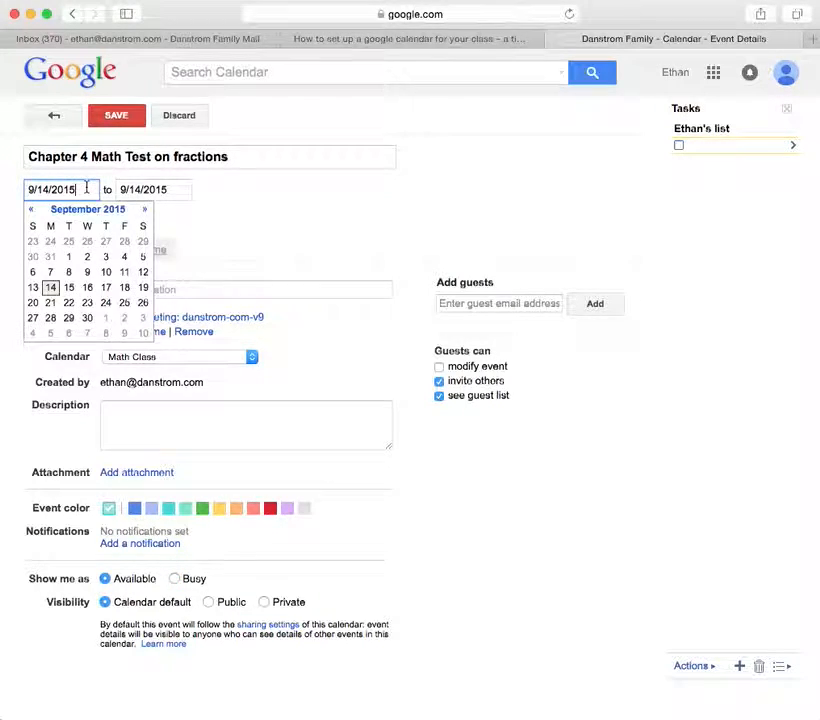
left_click(50, 303)
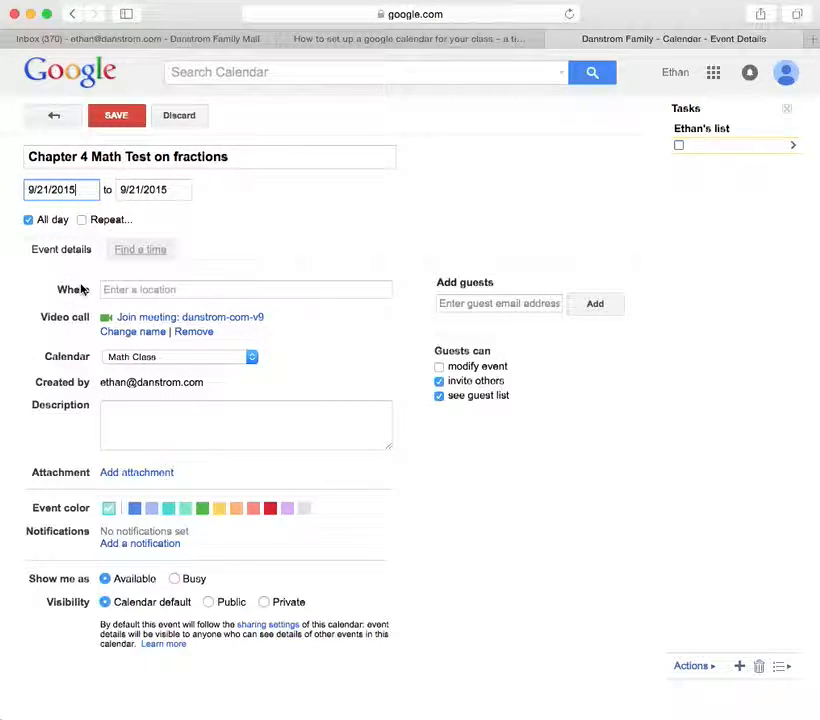
Set the event's location to the Dowell Middle School suggestion that includes a street, and keep Math Class as its calendar
left_click(152, 290)
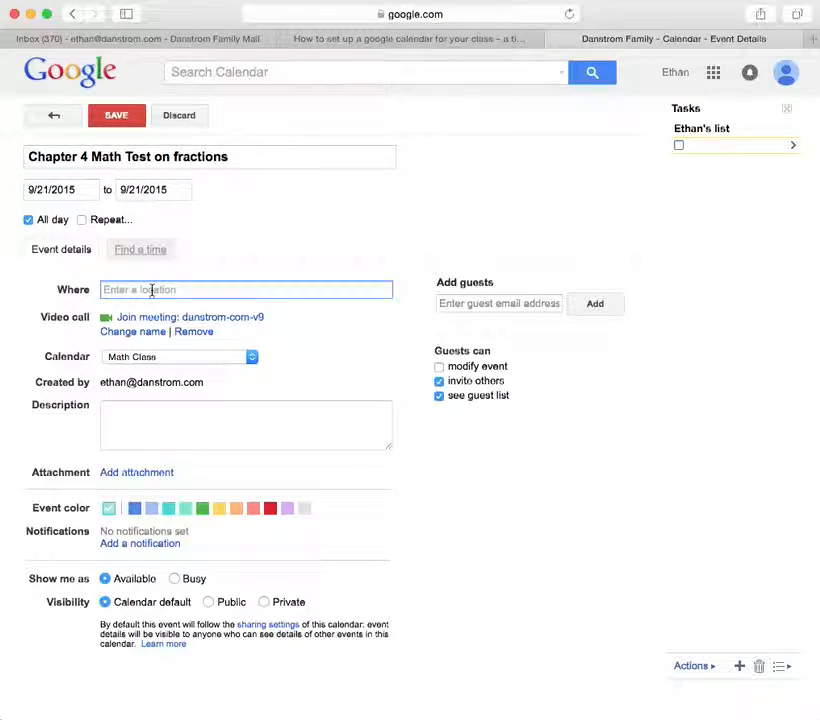
type("Dowell")
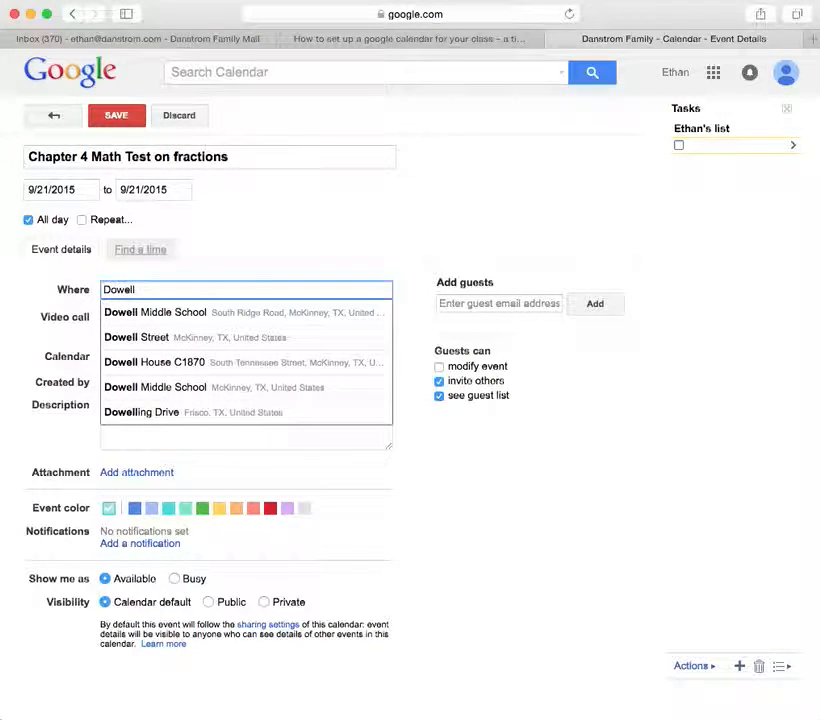
left_click(196, 313)
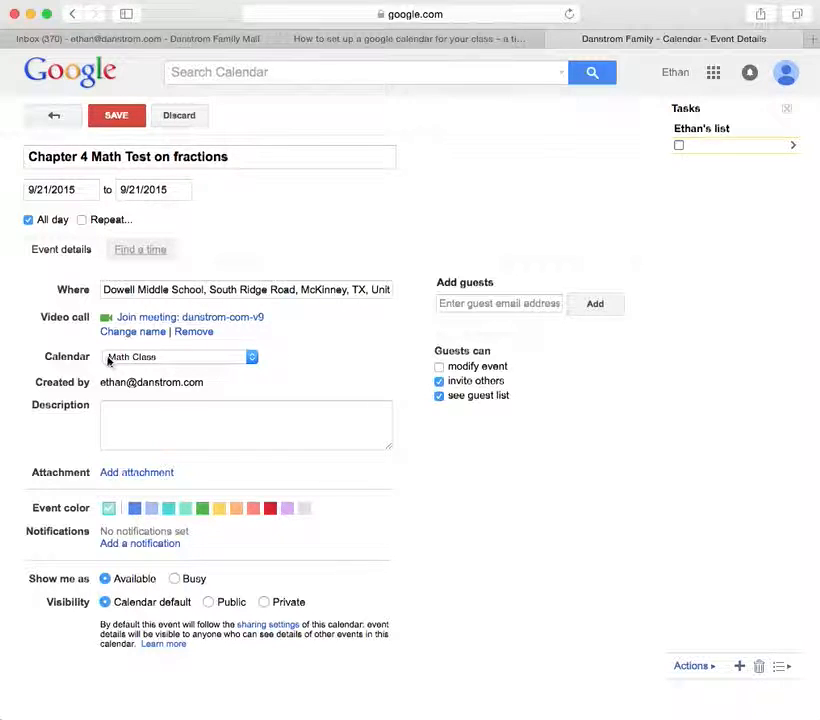
left_click(220, 362)
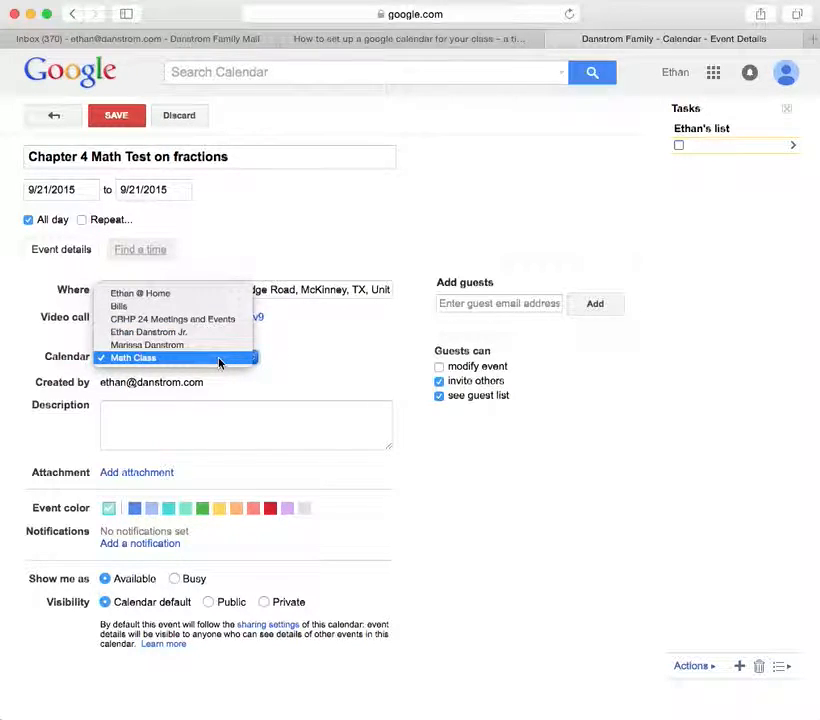
left_click(220, 361)
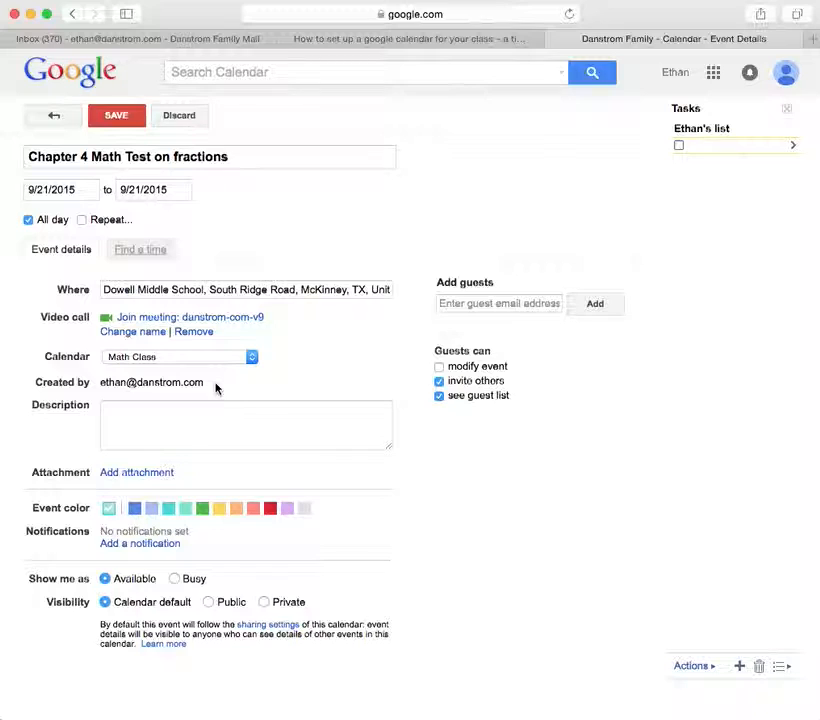
Enter the event description "Covering fraction that we learned this week."
left_click(175, 415)
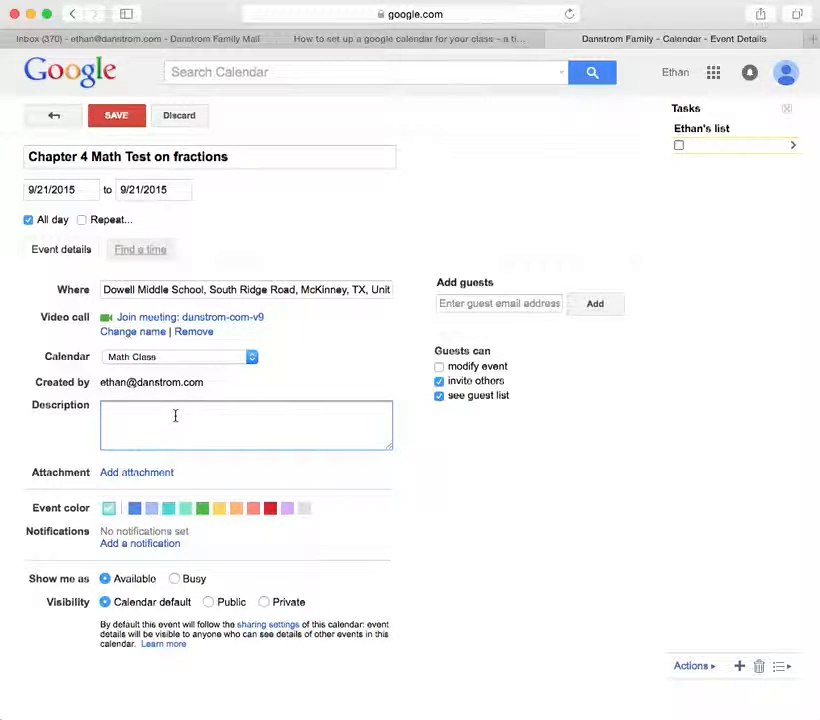
type("Cover")
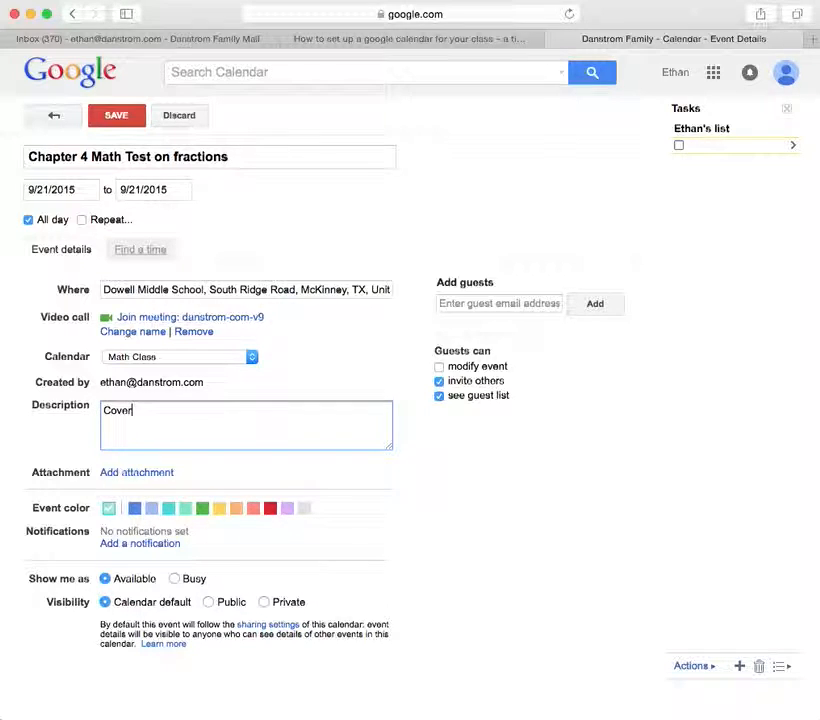
type("ing fraction that we ")
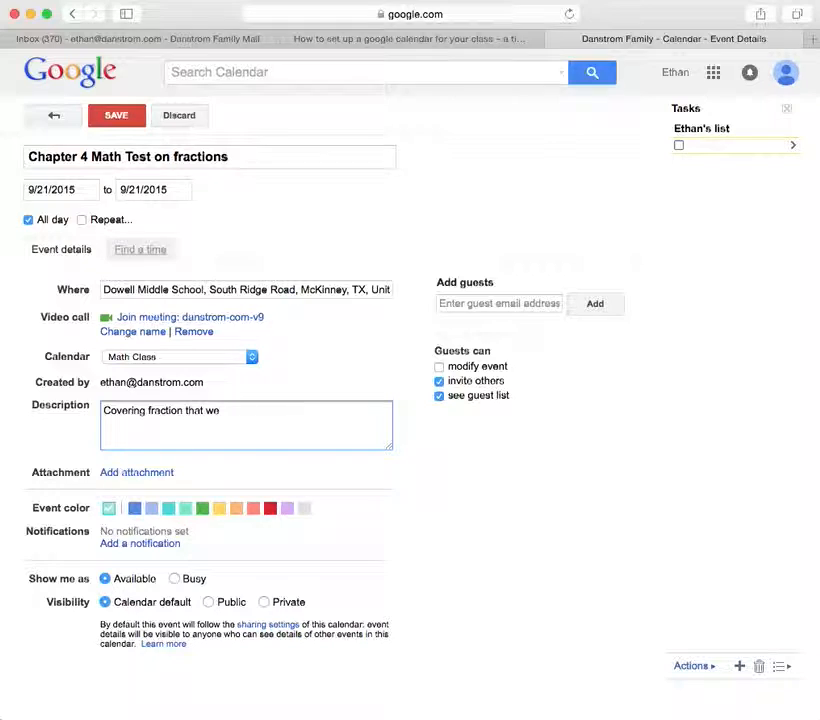
type("learned ")
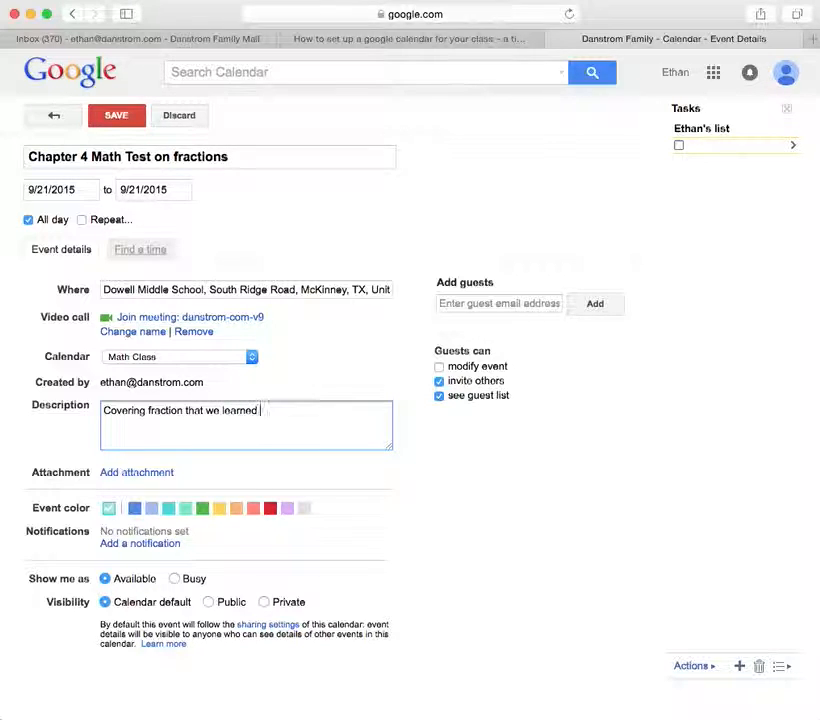
type("this week.")
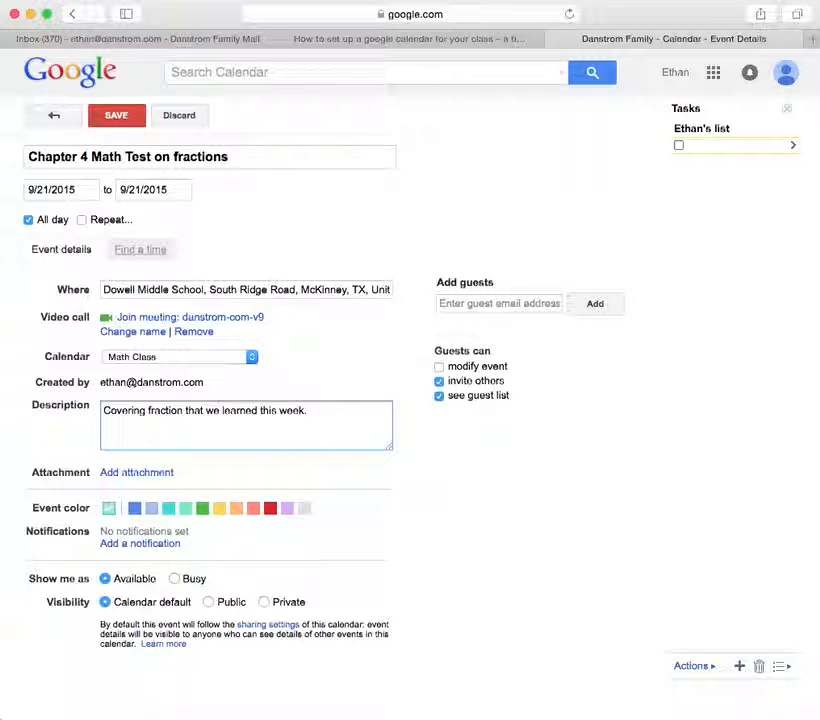
left_click(519, 521)
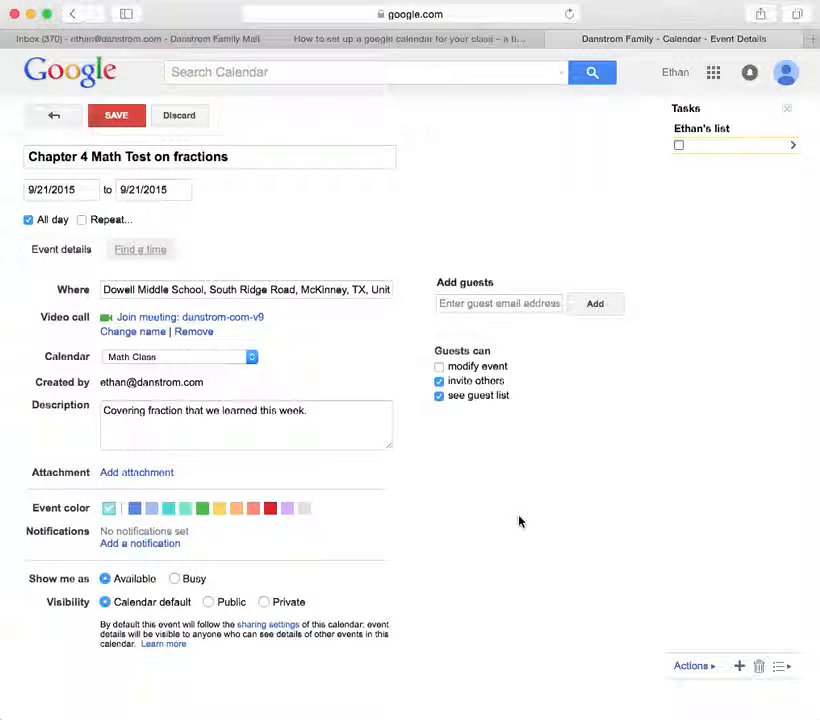
Upload the "Chapter 4 study guide" document from the computer's Desktop as an attachment to the event
left_click(125, 474)
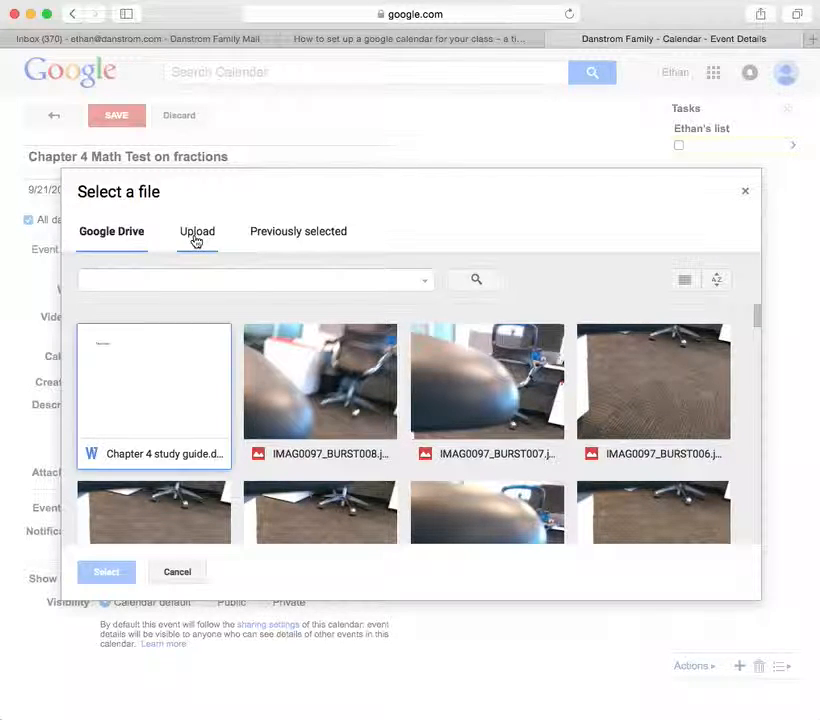
left_click(196, 238)
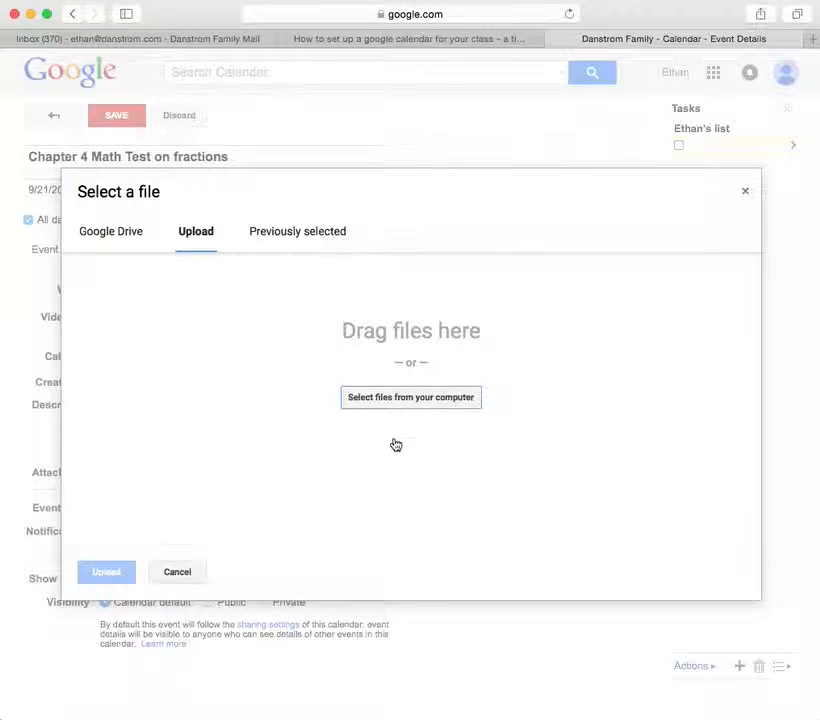
left_click(413, 400)
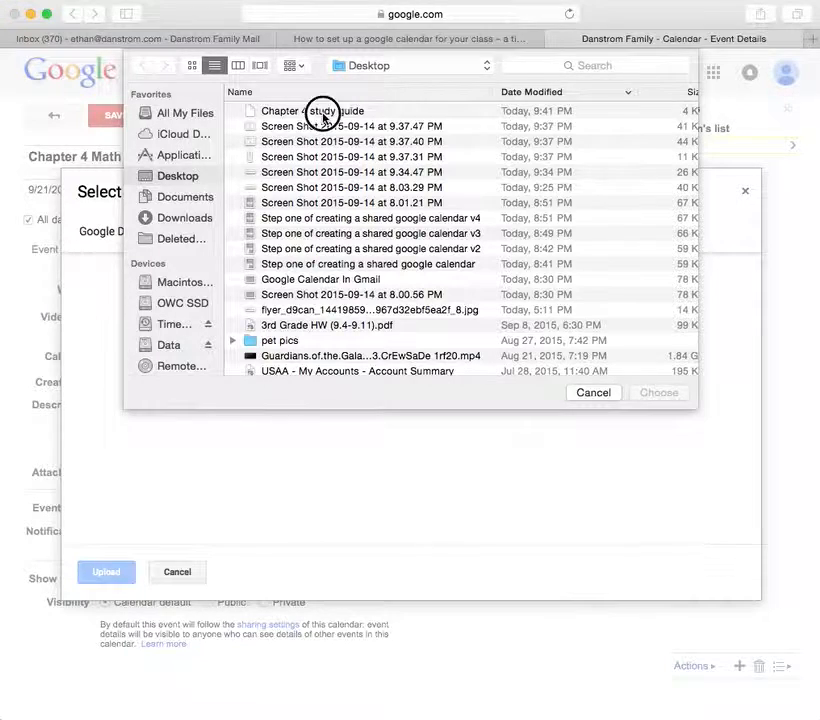
left_click(322, 115)
left_click(665, 395)
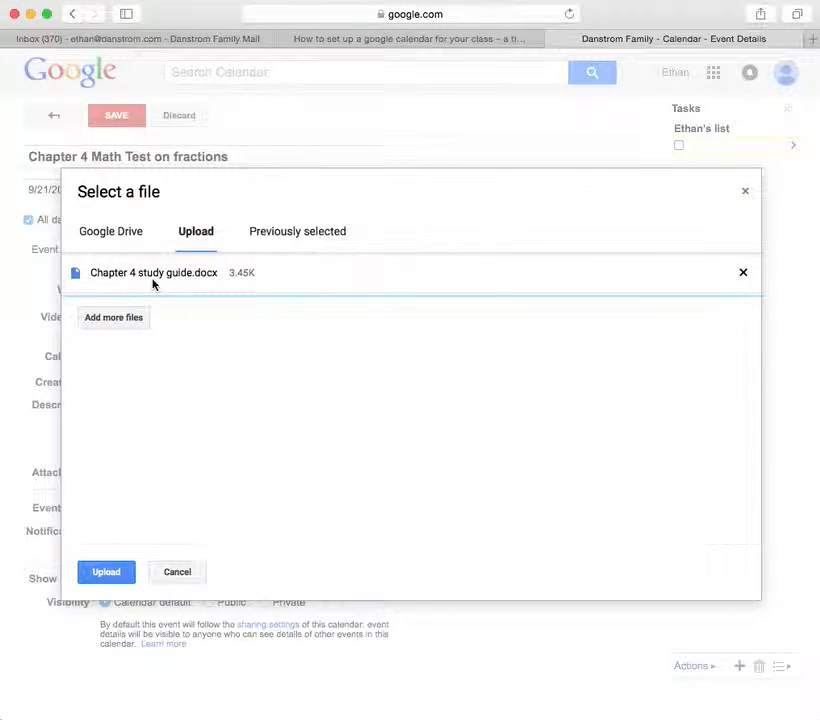
left_click(110, 576)
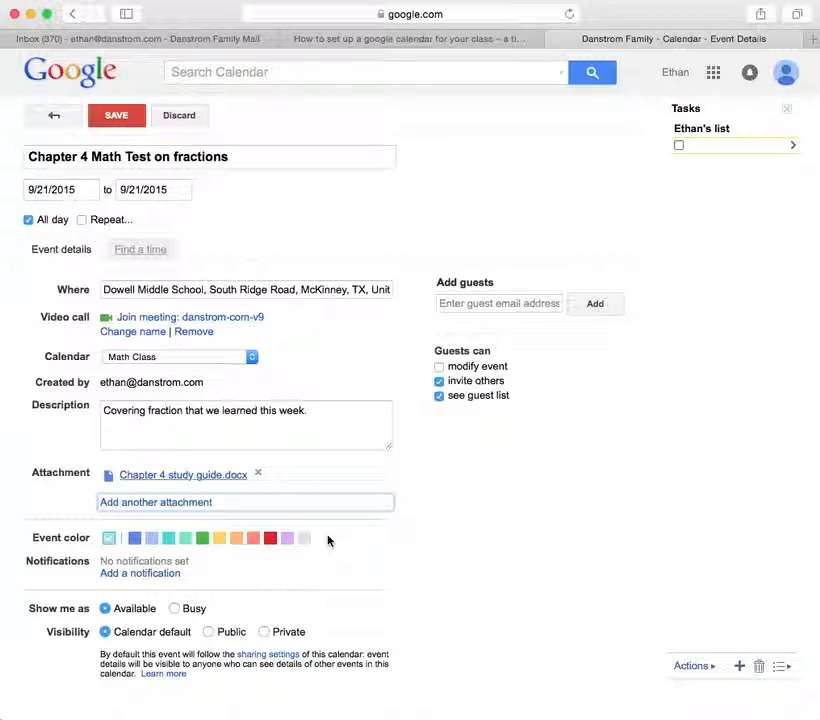
Add an email notification 1 day before at 9:00am and save the event
left_click(148, 575)
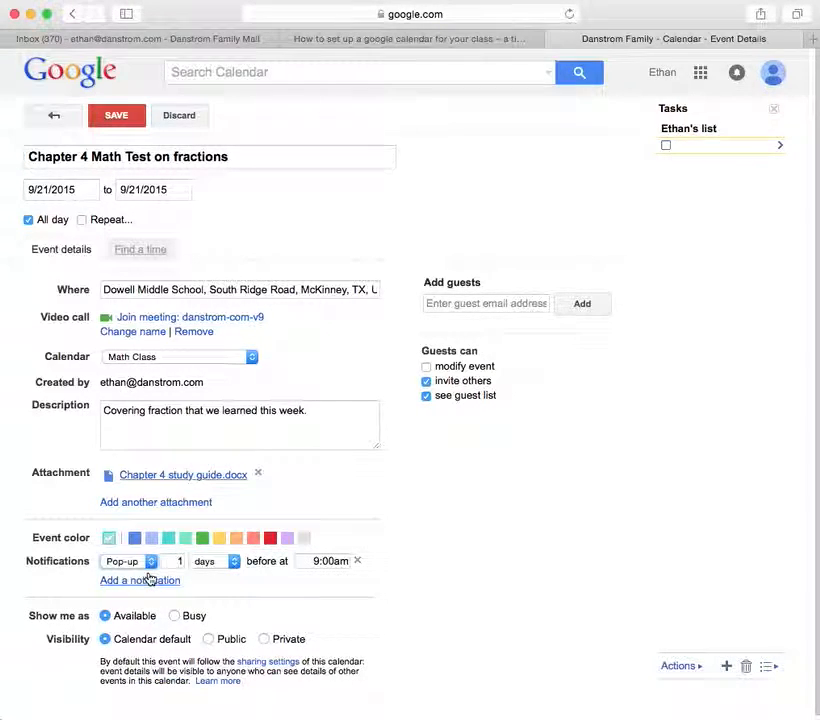
left_click(132, 563)
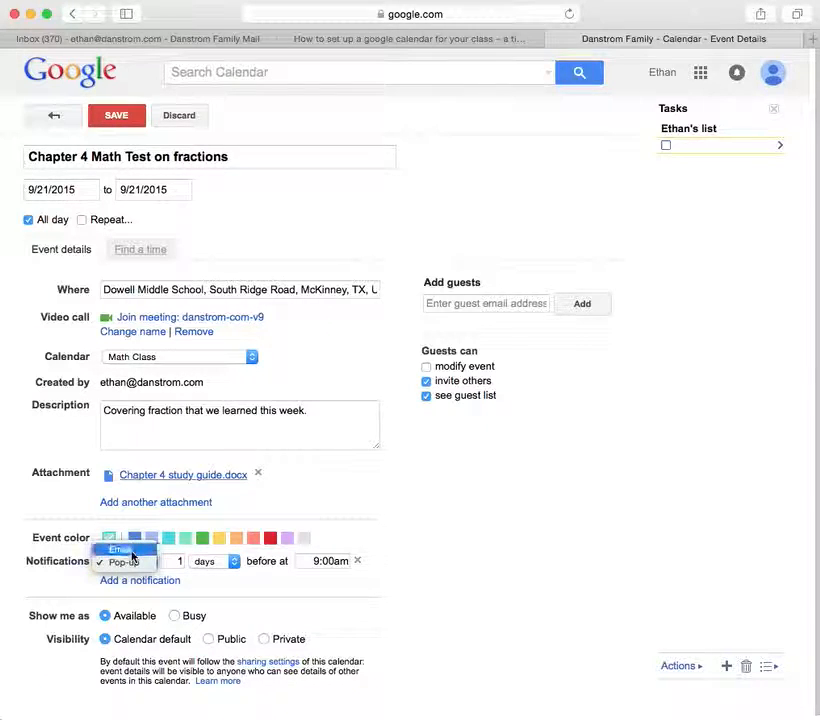
left_click(122, 546)
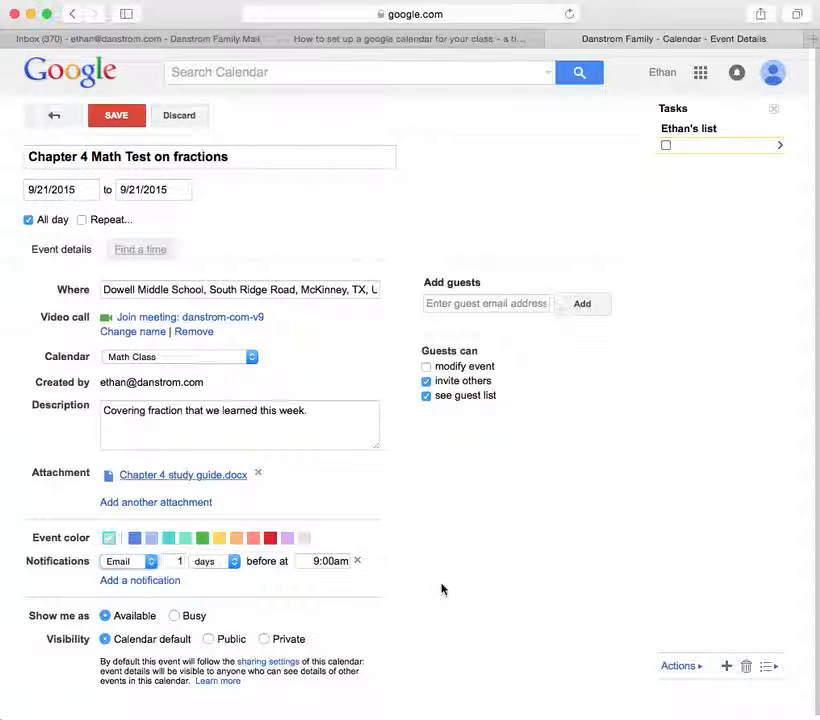
scroll(442, 589, "down", 1)
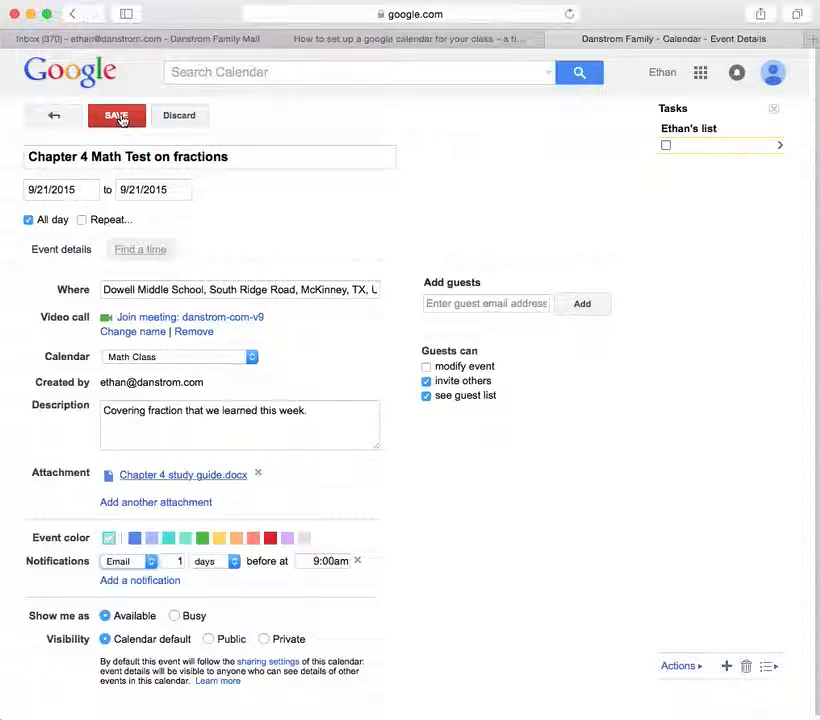
left_click(119, 117)
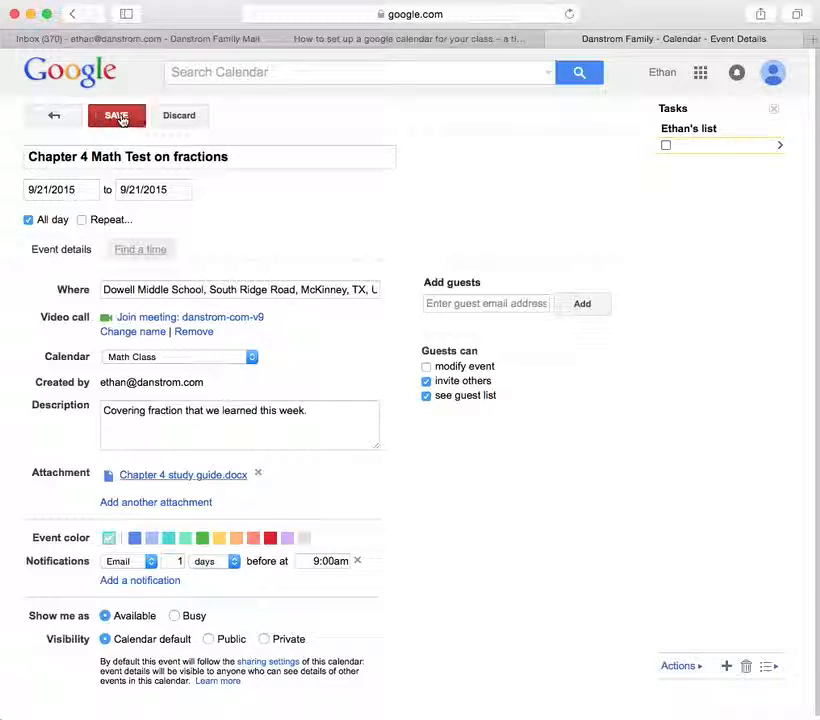